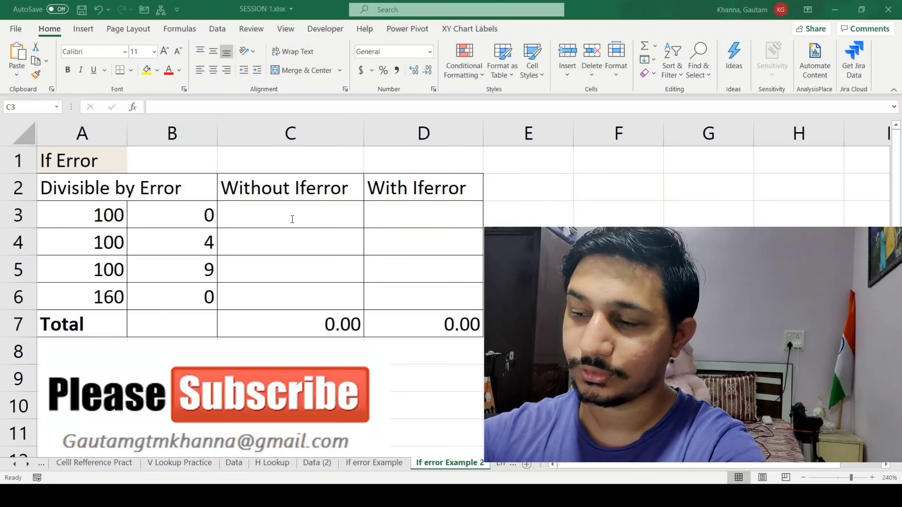
Step: Enter the formula =A3/B3 in cell C3 of the Without Iferror column
left_click(291, 218)
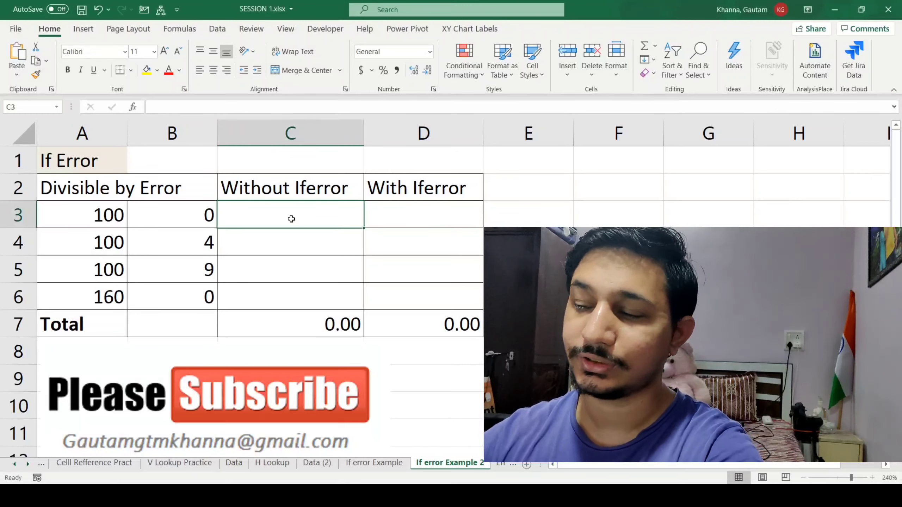
type("=")
key("Left")
key("Left")
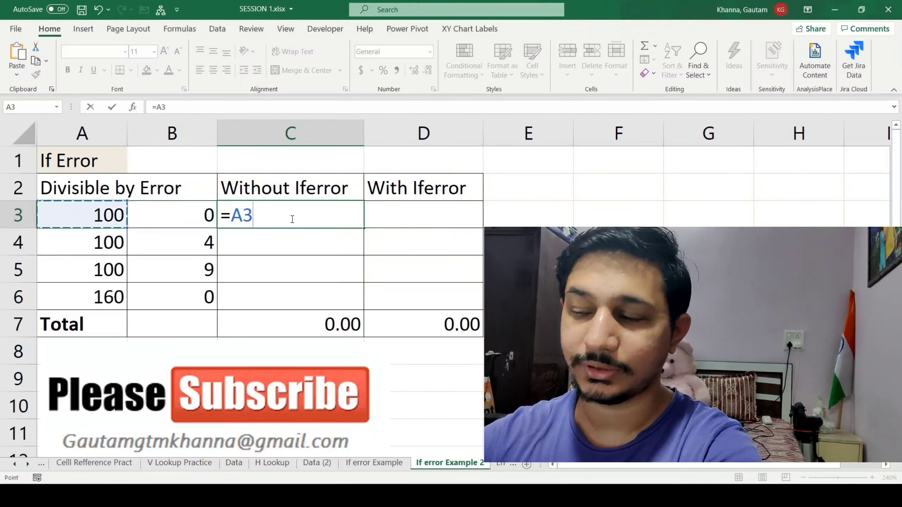
type("/")
key("Left")
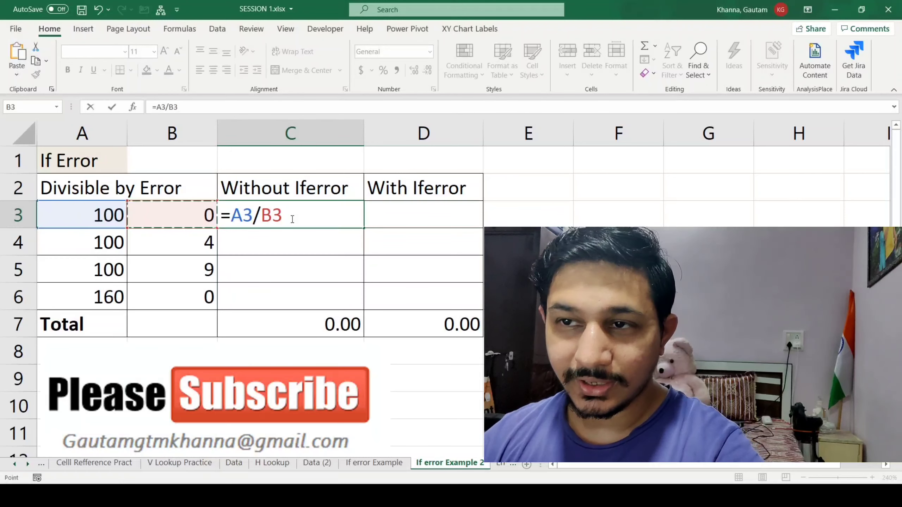
key("Return")
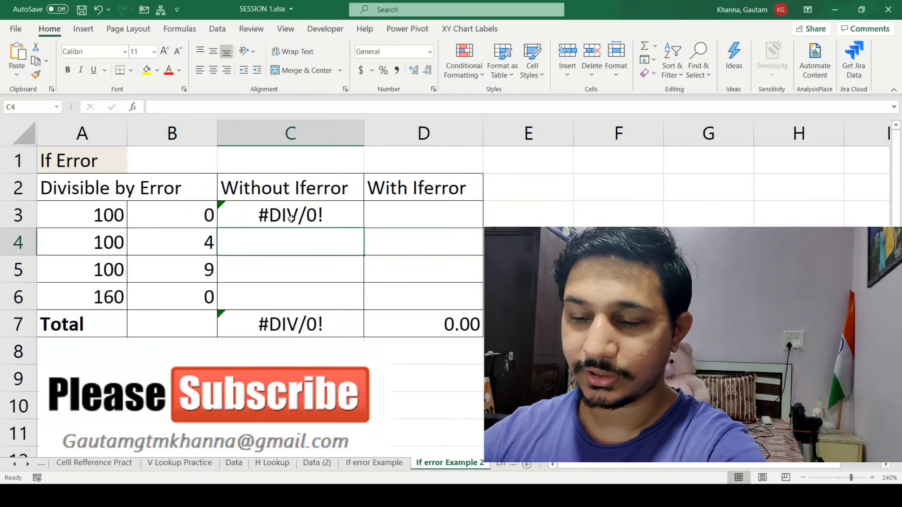
Step: Fill the division formula from C3 down through C6 in the Without Iferror column
left_click(291, 217)
key("shift+Down")
key("shift+Down")
key("shift+Down")
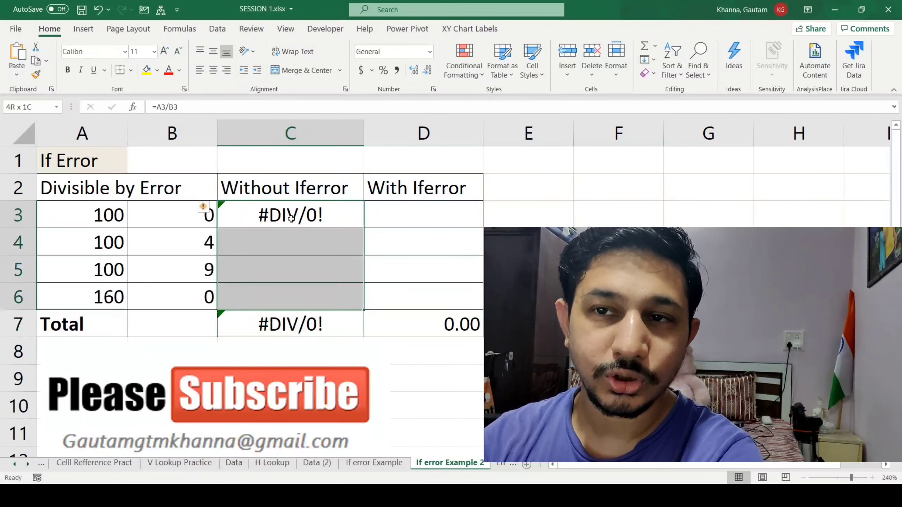
key("ctrl+d")
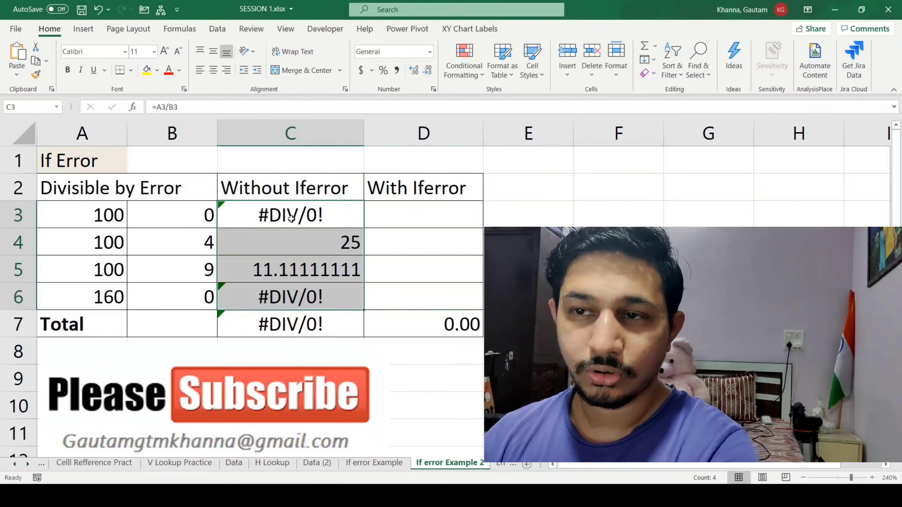
key("alt+Tab")
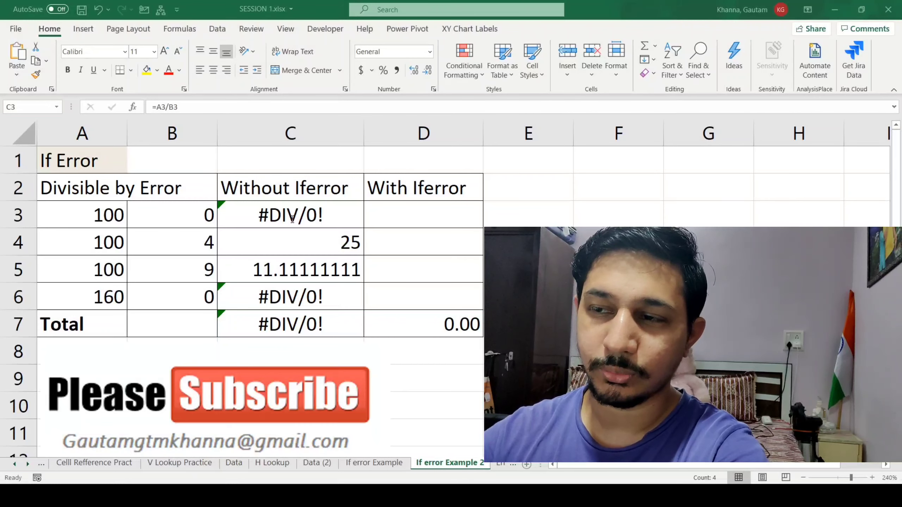
key("alt+Tab")
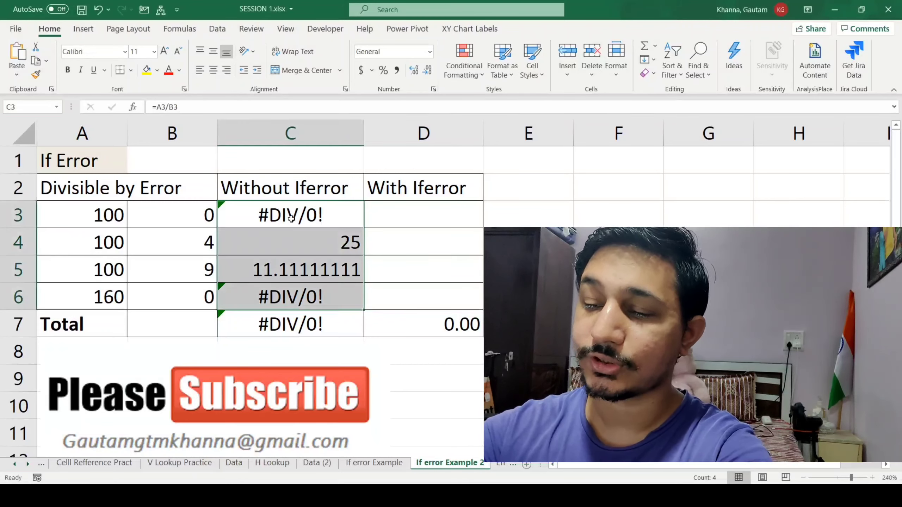
Step: Enter the formula =IFERROR(A3/B3,0) in cell D3 of the With Iferror column
left_click(460, 217)
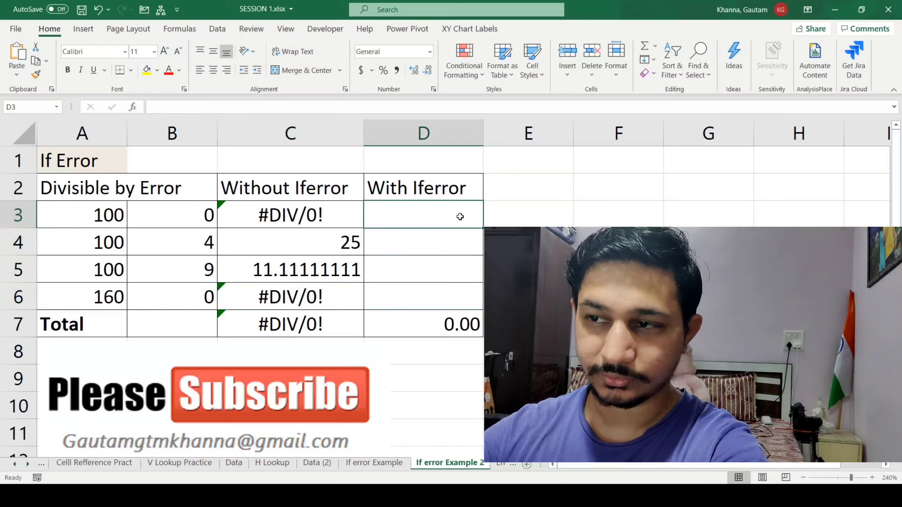
type("=IF")
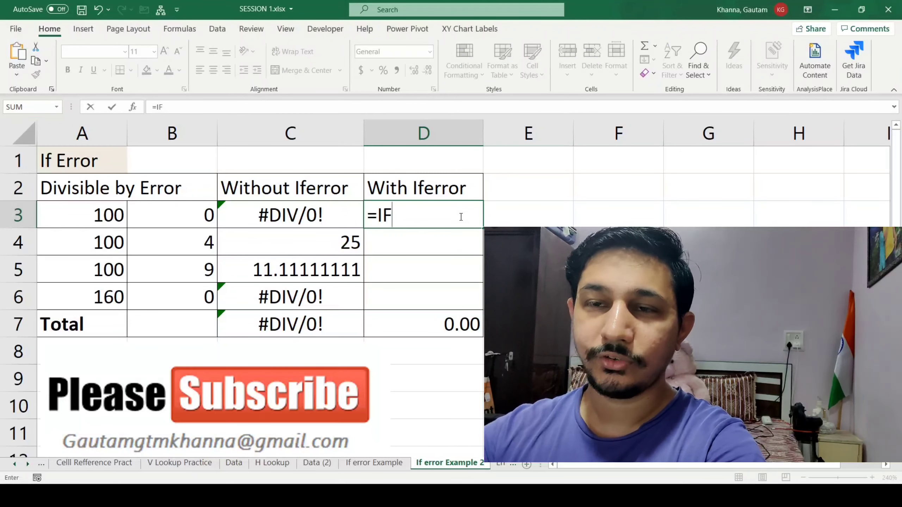
type("ERROR(")
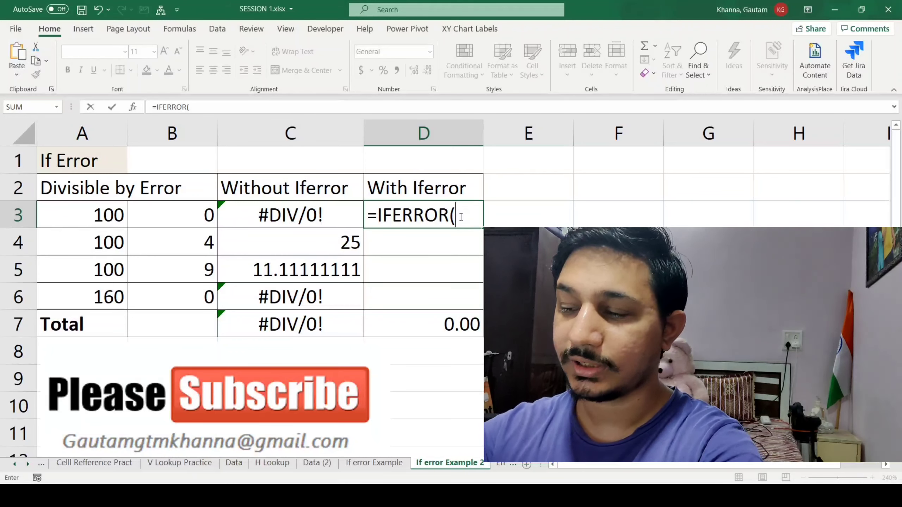
left_click(97, 218)
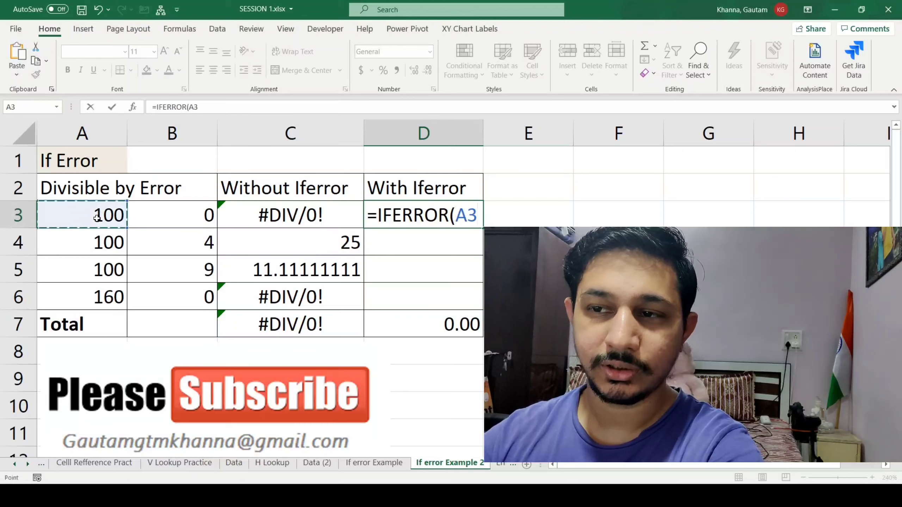
type("/")
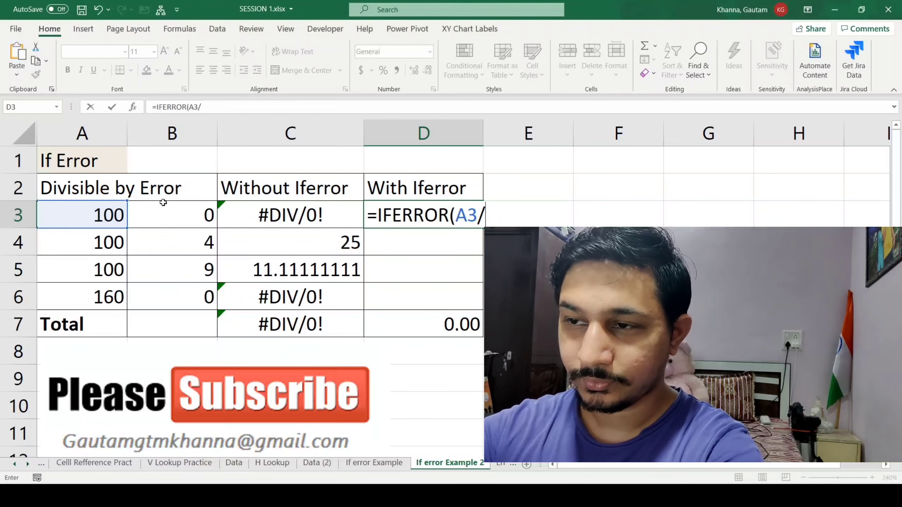
left_click(163, 214)
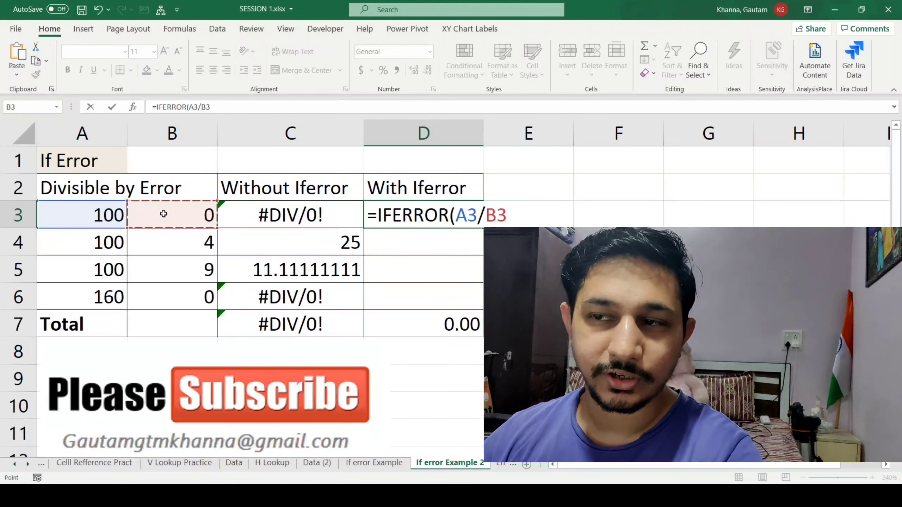
type(",")
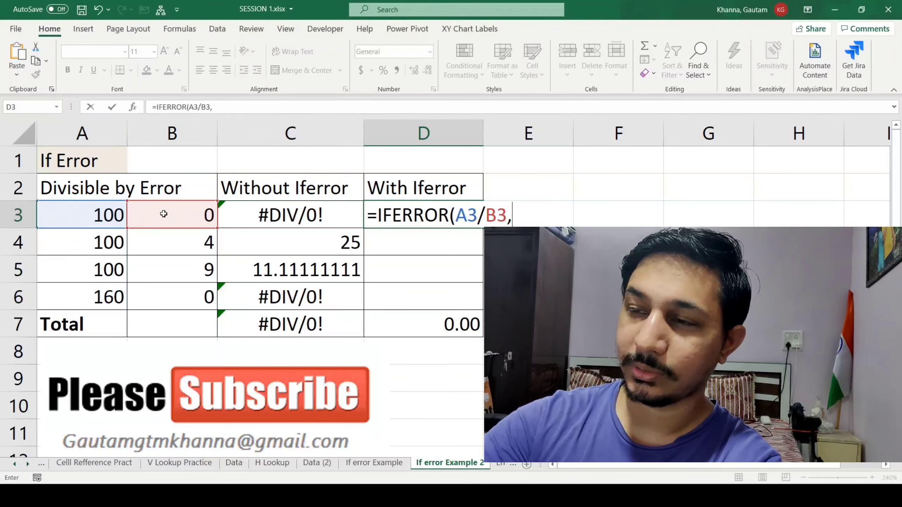
type("0")
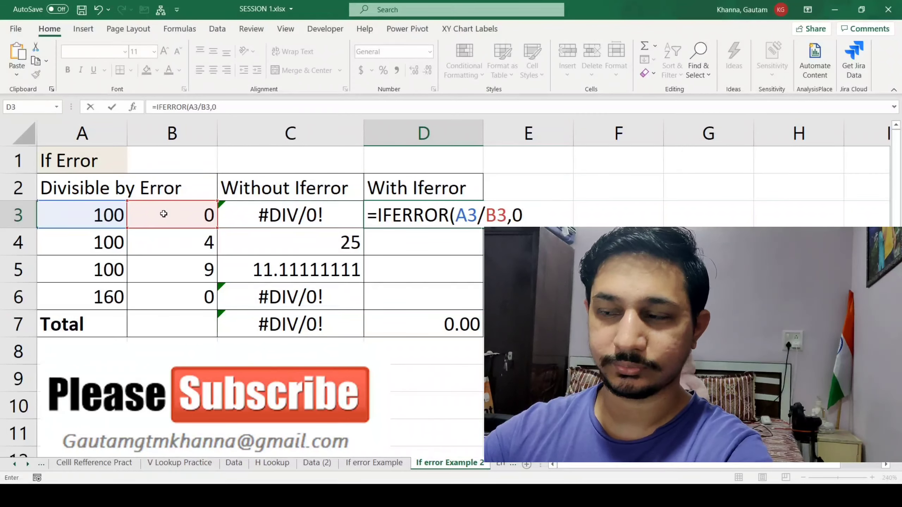
type(")")
key("Return")
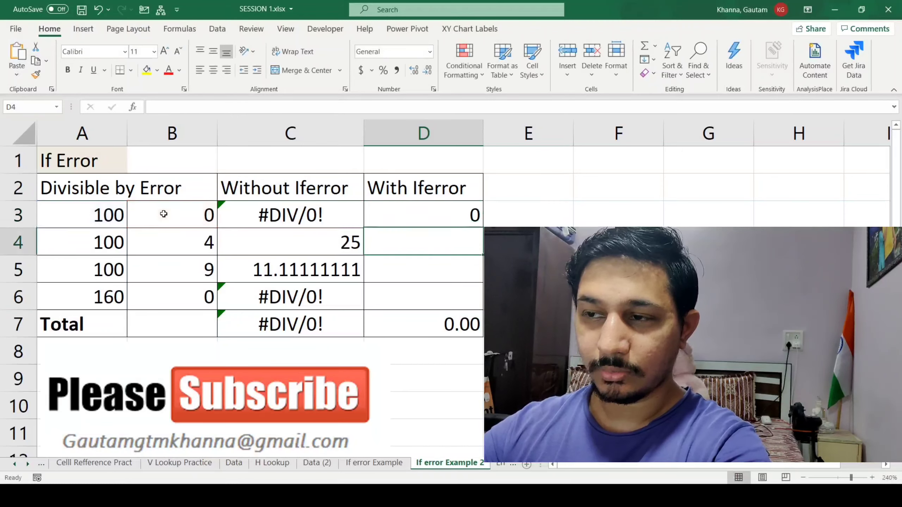
Step: Copy the IFERROR formula from D3 down through D6 in the With Iferror column
key("Up")
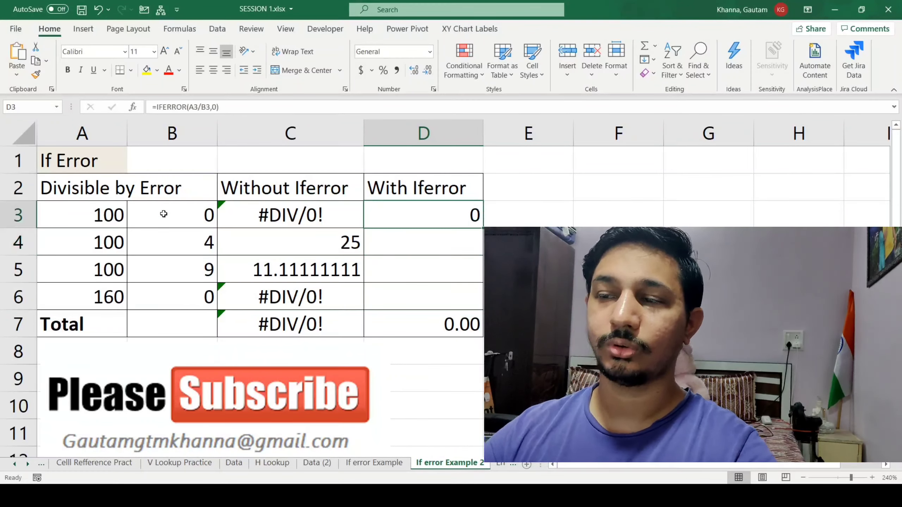
key("ctrl+c")
key("ctrl+shift+Down")
key("shift+Up")
key("Return")
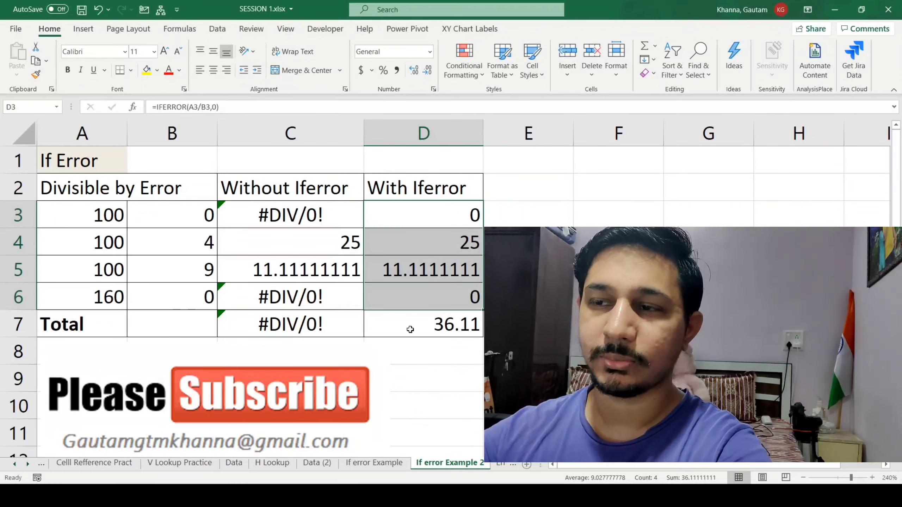
left_click(443, 327)
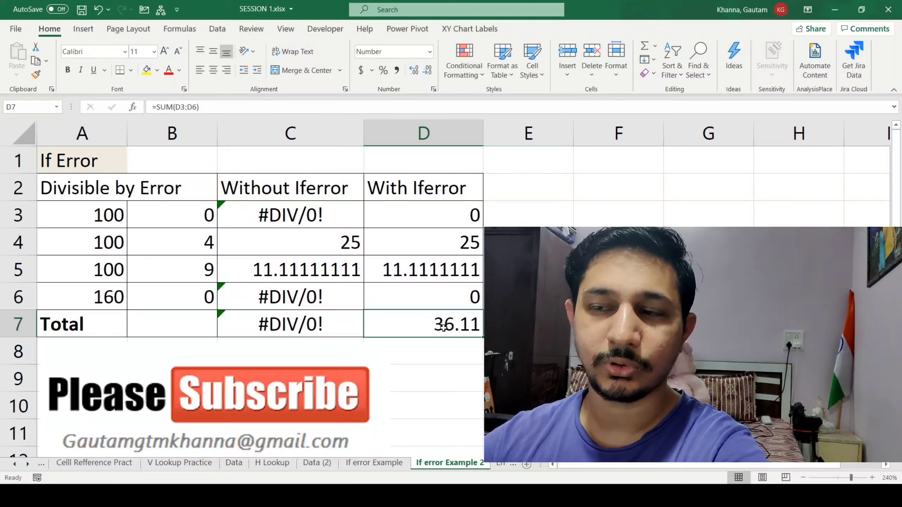
key("Left")
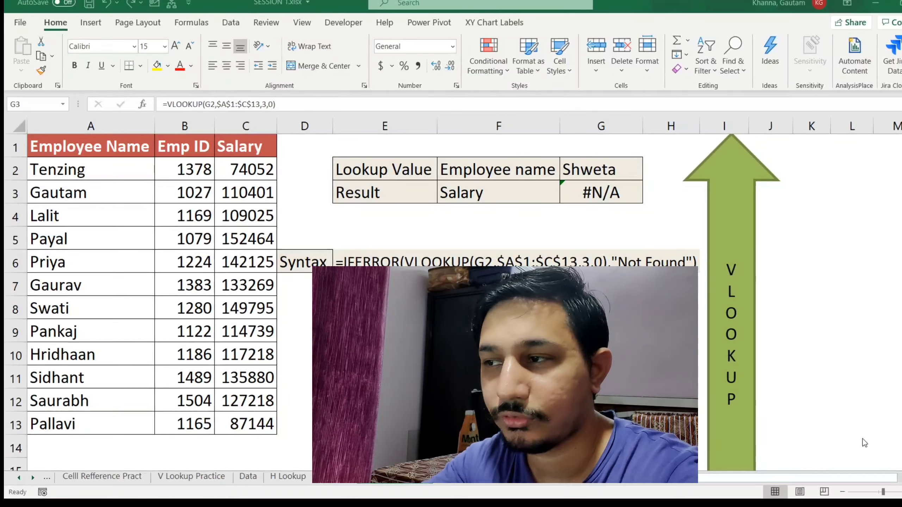
Step: Clear the salary result in G3 and begin an IFERROR formula wrapping a VLOOKUP with G2 as the lookup value
left_click(863, 441)
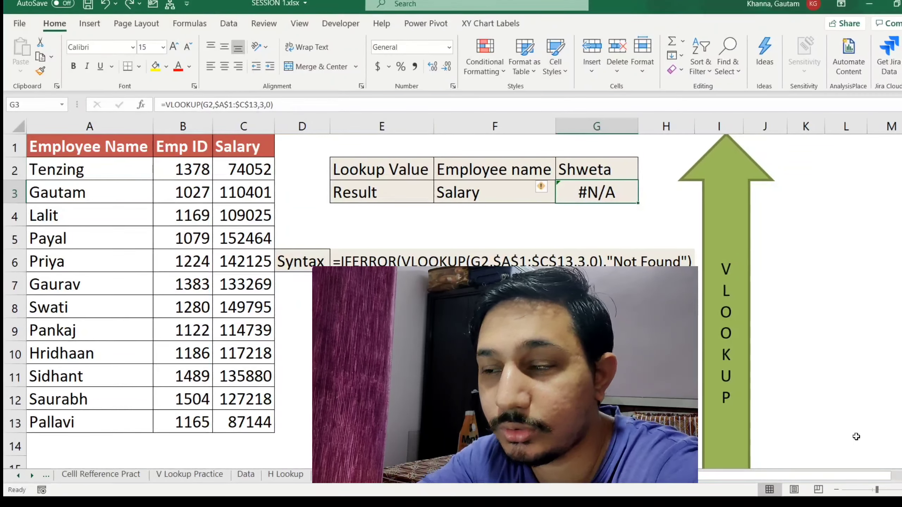
key("Delete")
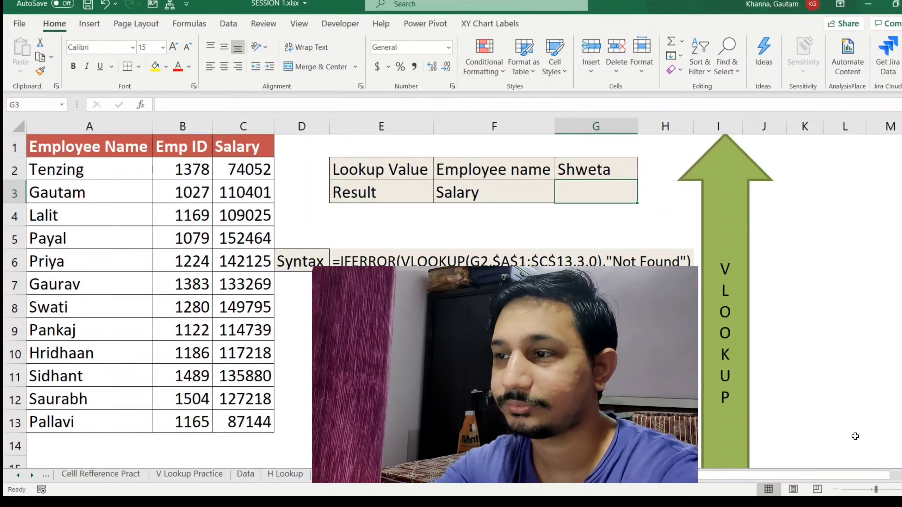
type("=")
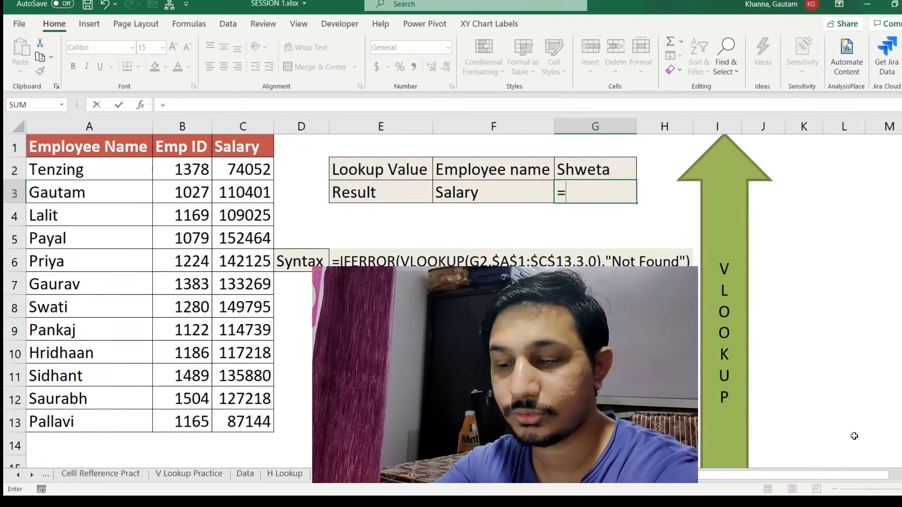
type("IFERROR(")
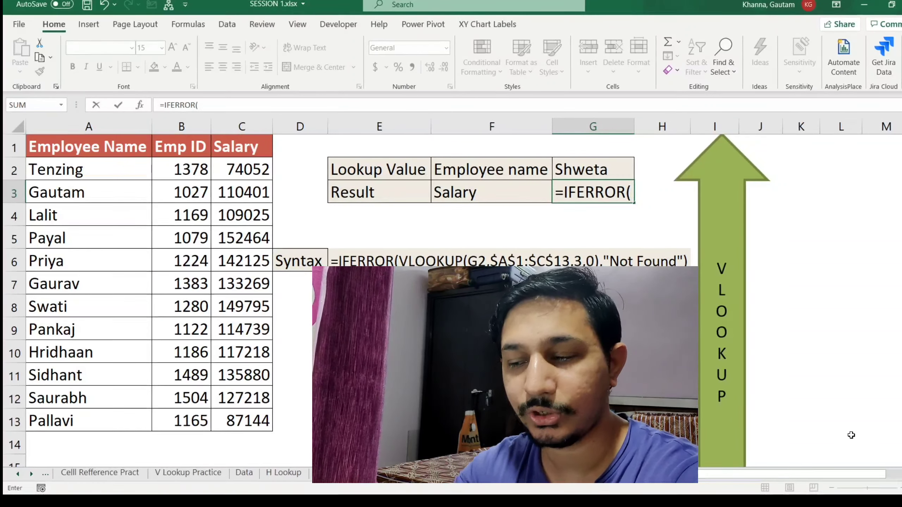
type("VLOOKUP(")
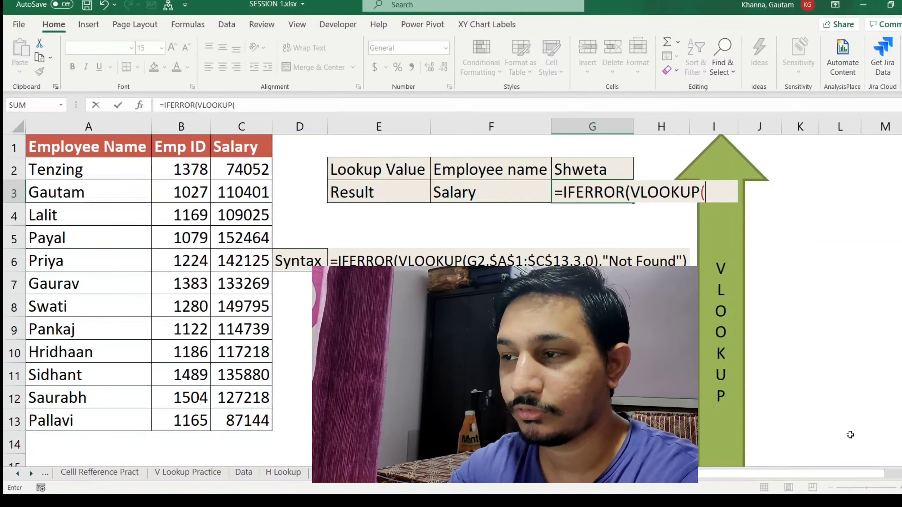
key("Up")
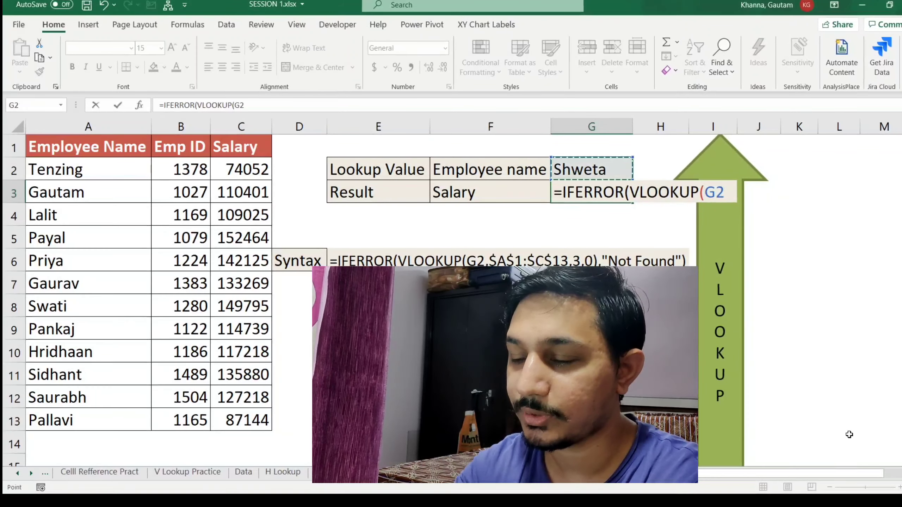
type(",")
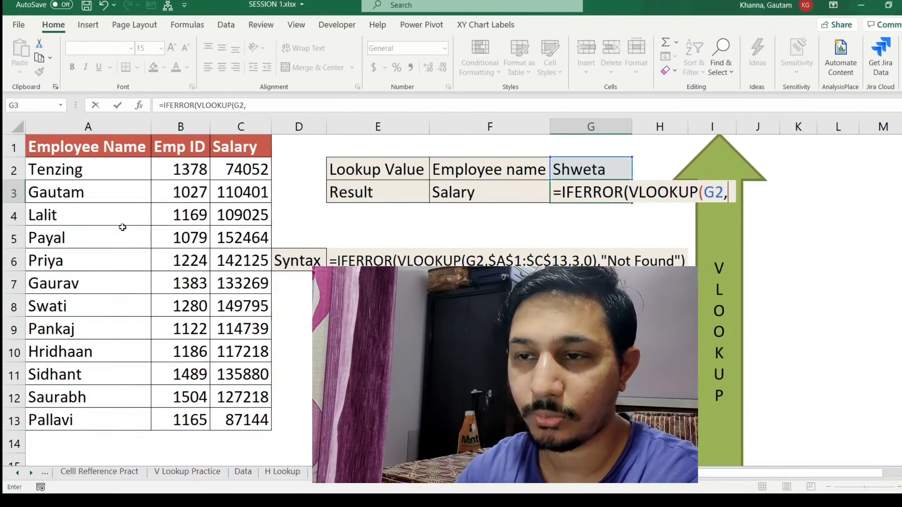
Step: Complete the VLOOKUP inside G3's IFERROR with the absolute table range $A$1:$C$13, column index 3 and exact match 0
left_click(94, 149)
key("ctrl+shift+Right")
key("ctrl+shift+Down")
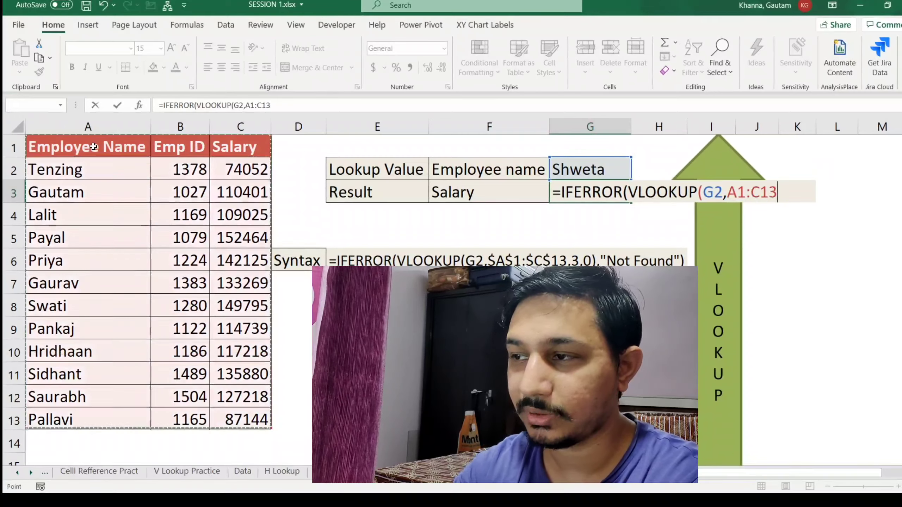
key("F4")
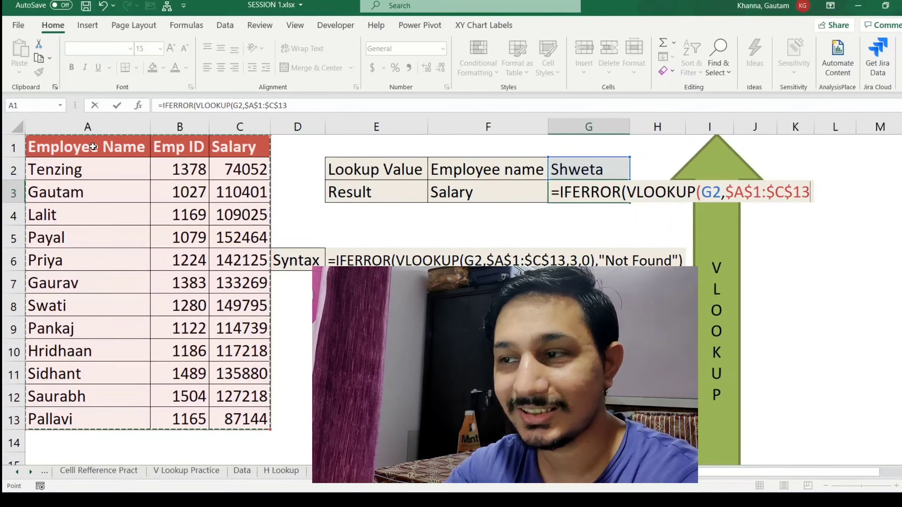
type(",")
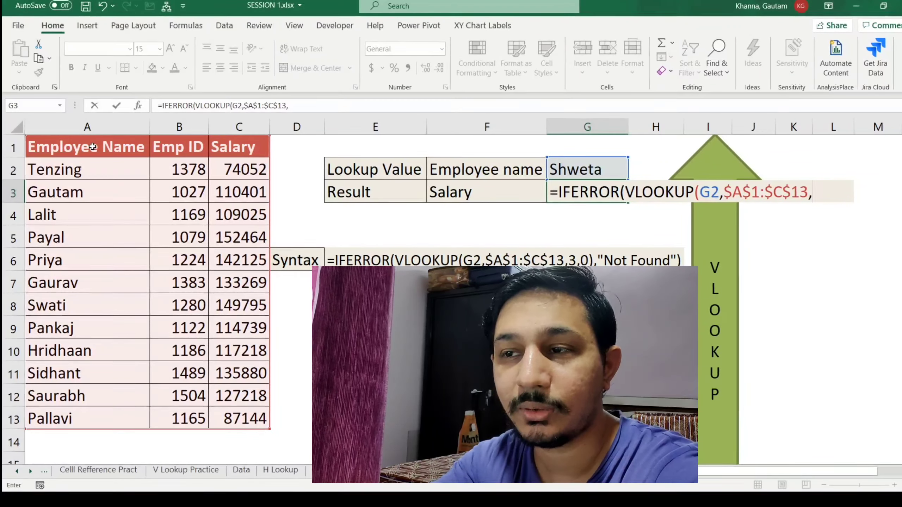
type("3,")
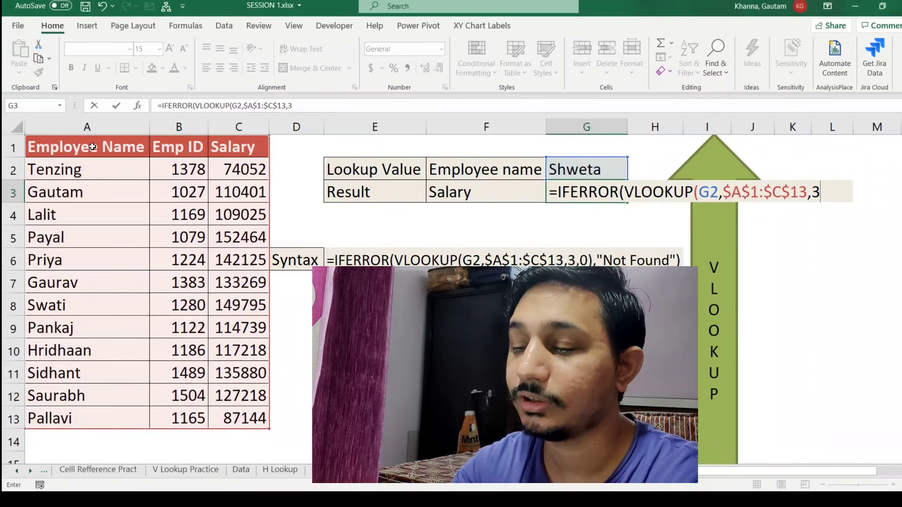
type("0")
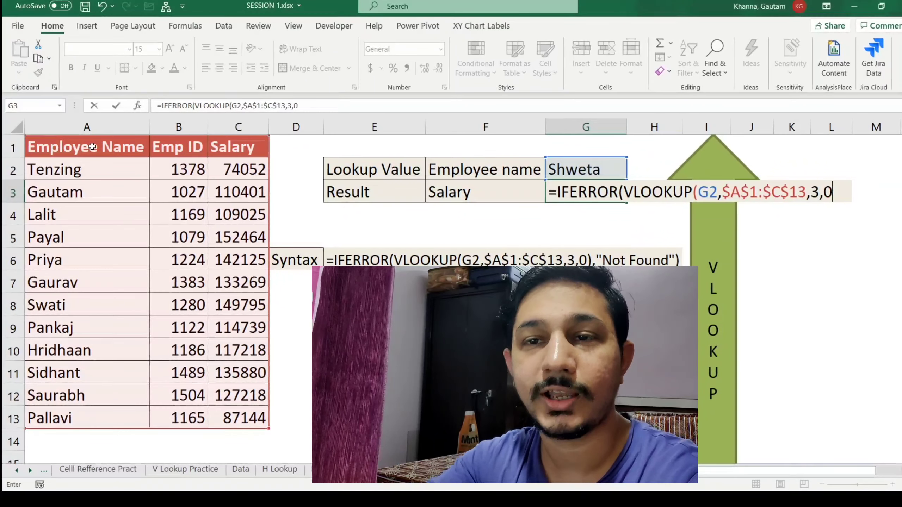
type(")")
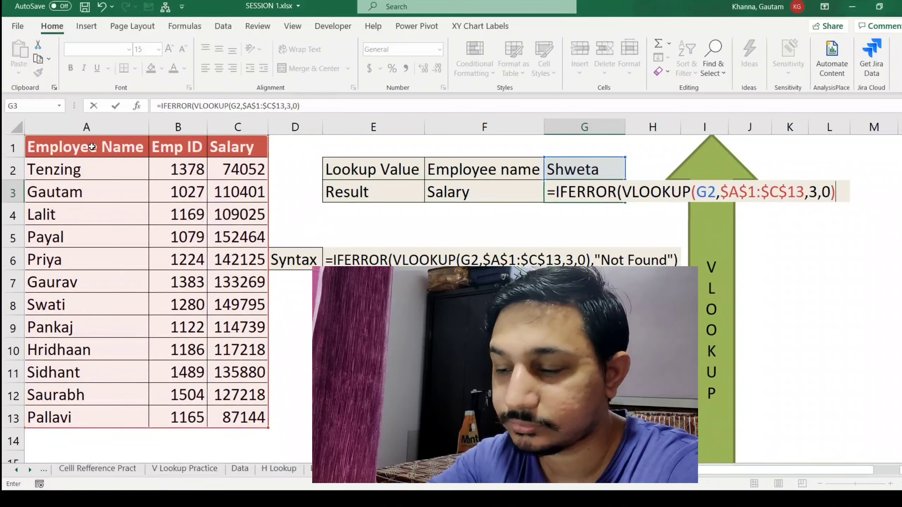
Step: Set "Not Found" as the IFERROR fallback text and enter the finished formula in G3
type(",")
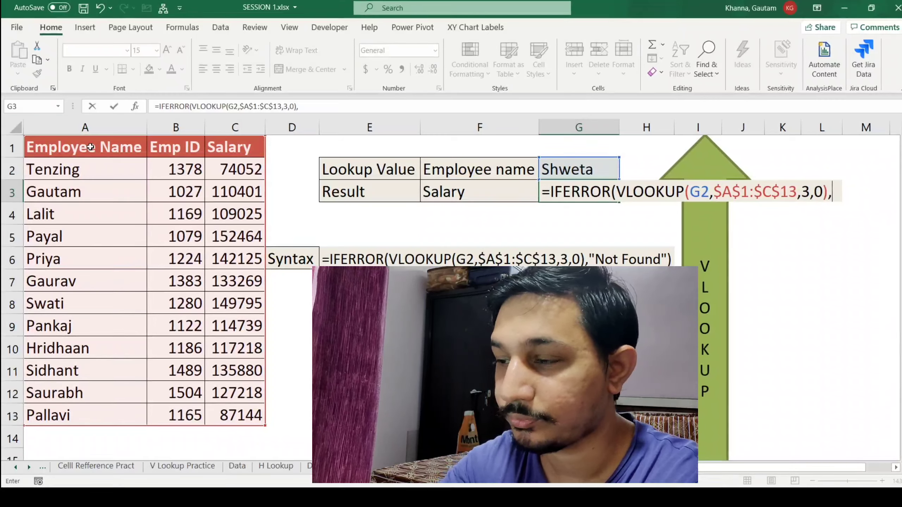
type("\"No")
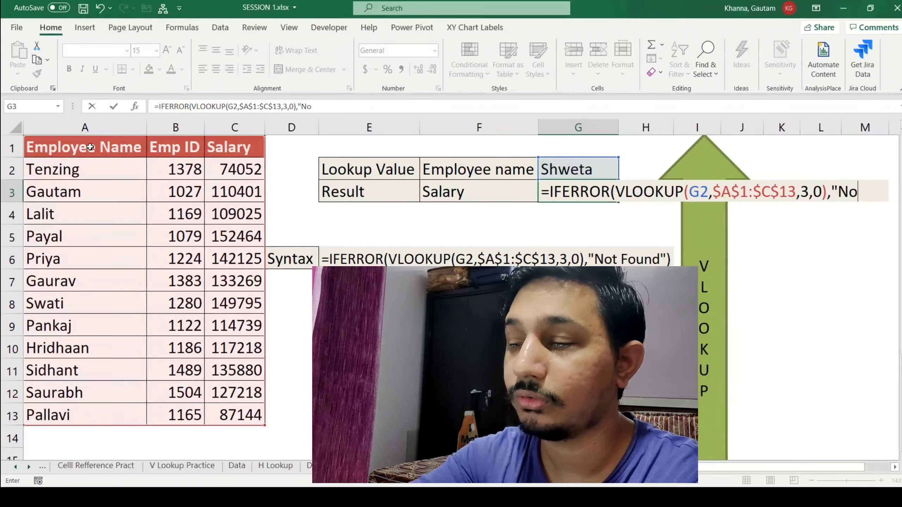
type("t ")
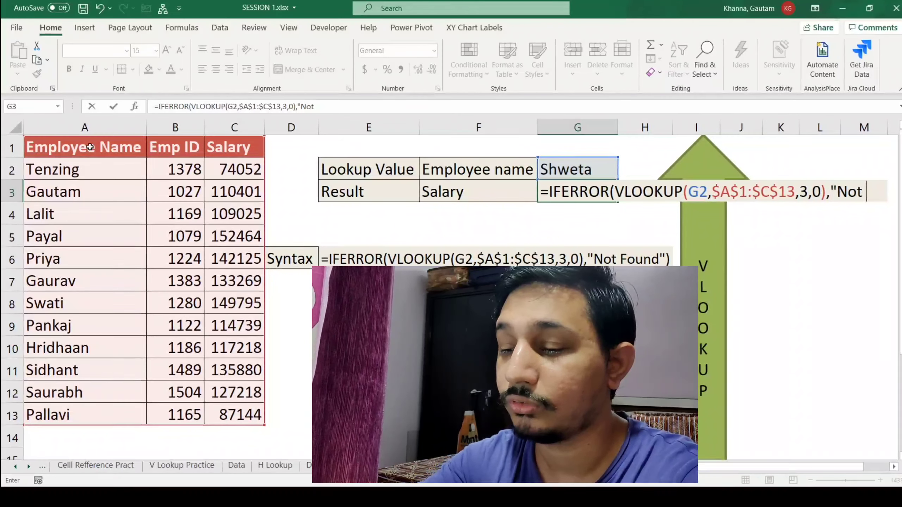
type("Found")
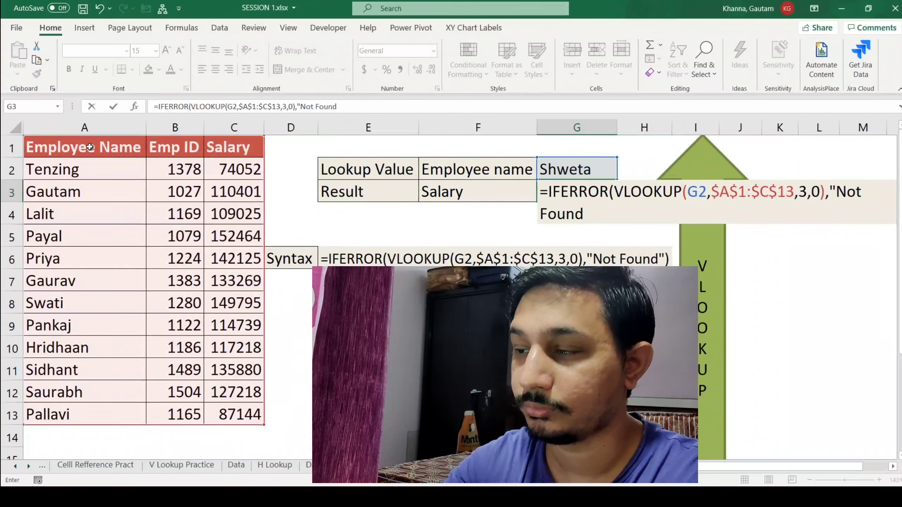
type("\"")
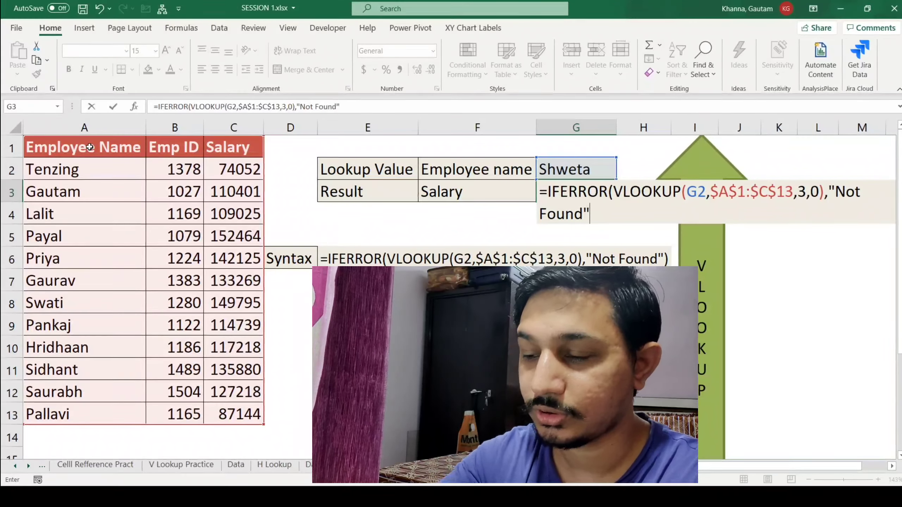
type(")")
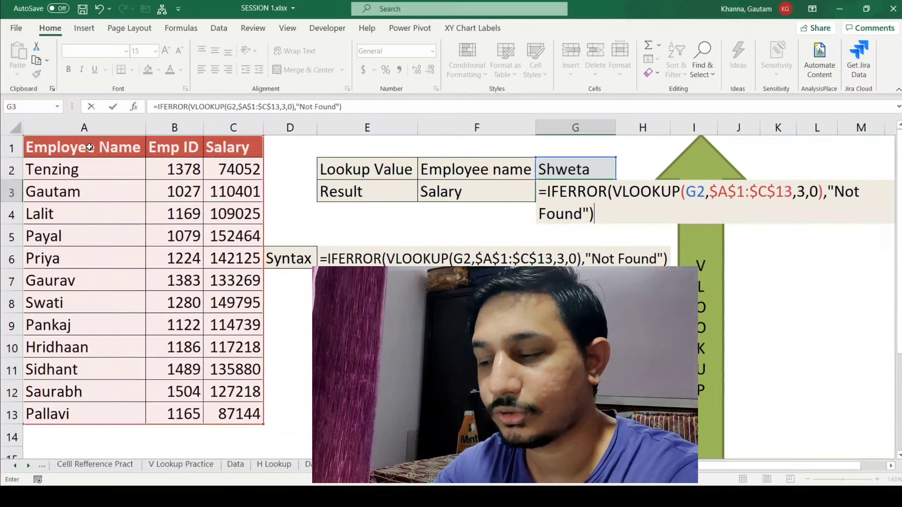
key("Return")
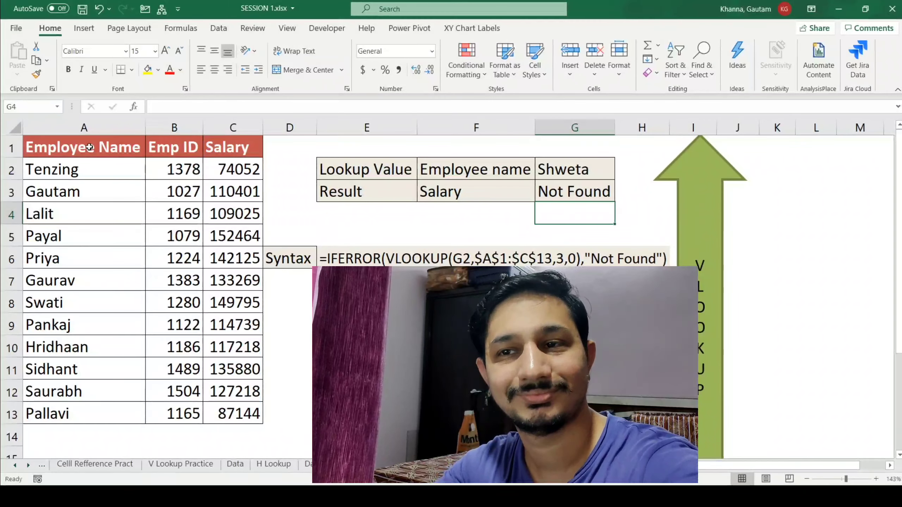